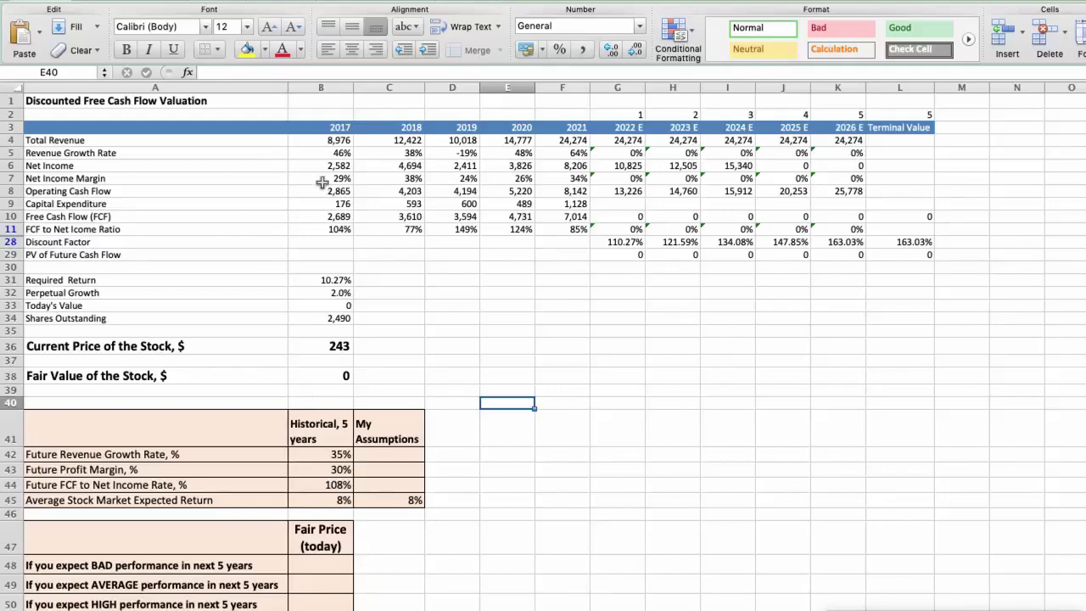
left_click(307, 154)
key("Right")
key("Right")
key("Right")
key("Right")
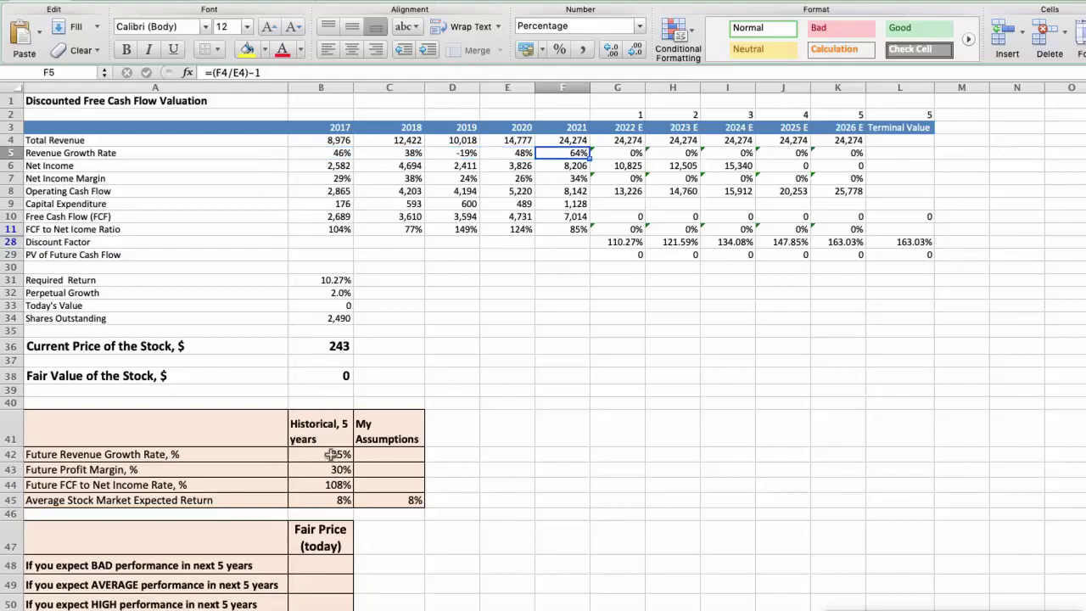
left_click(330, 453)
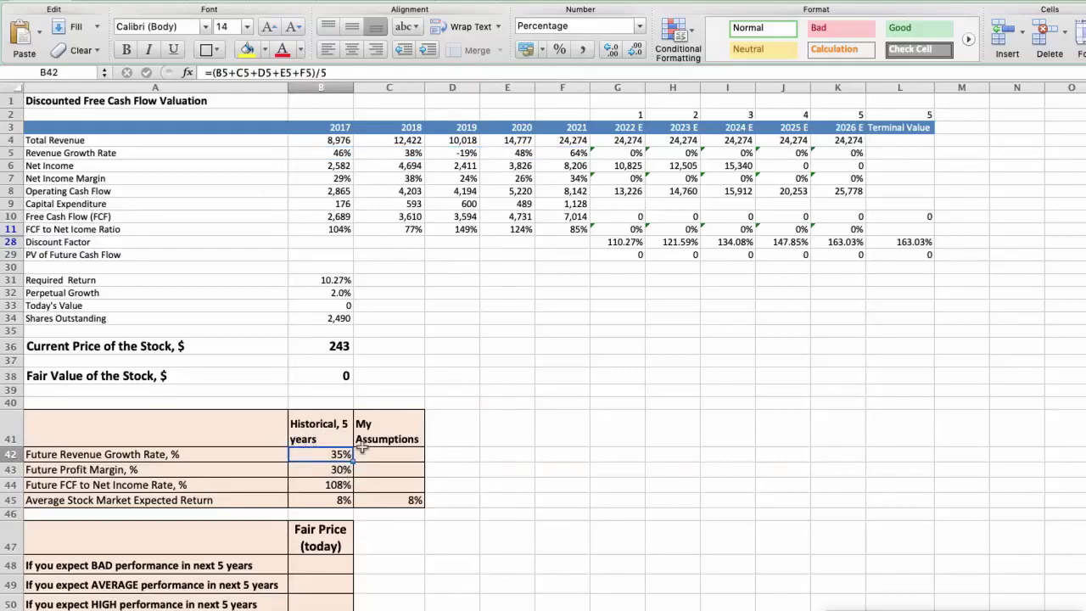
left_click(341, 179)
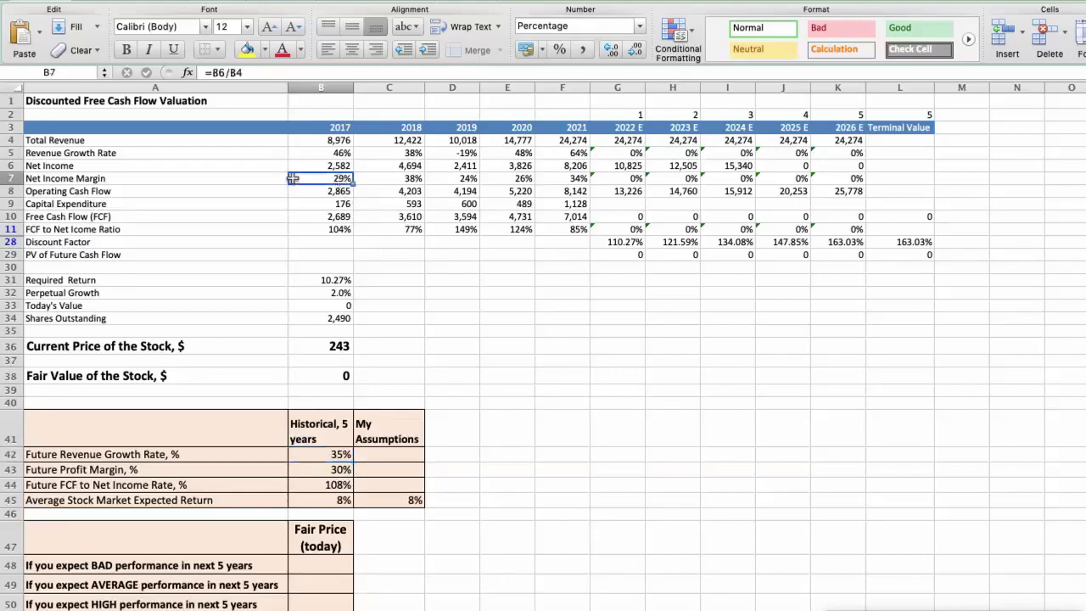
key("Right")
key("Right")
key("Right")
key("Right")
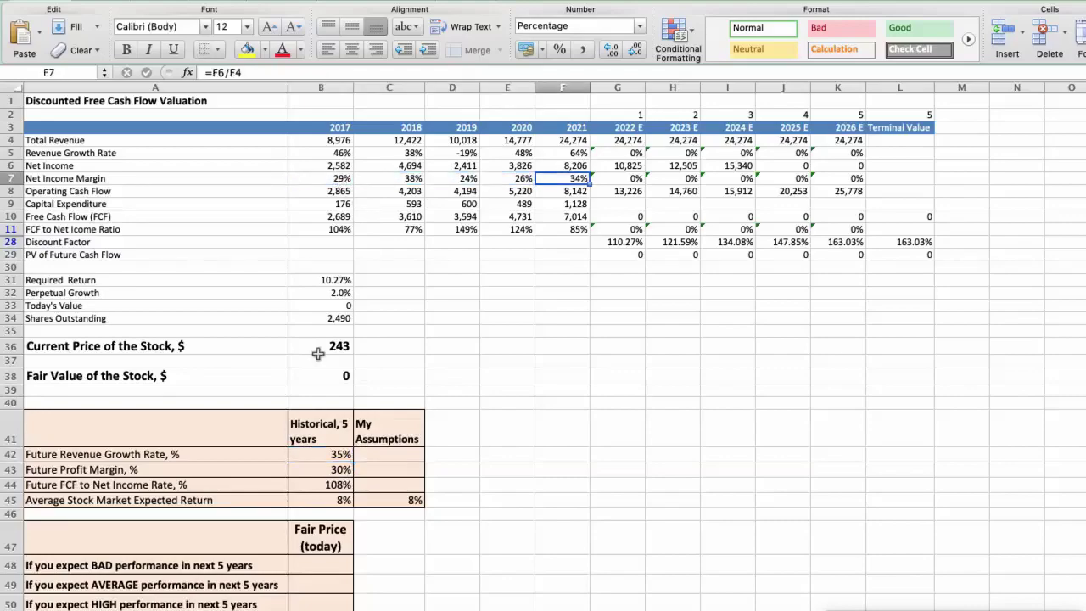
left_click(337, 469)
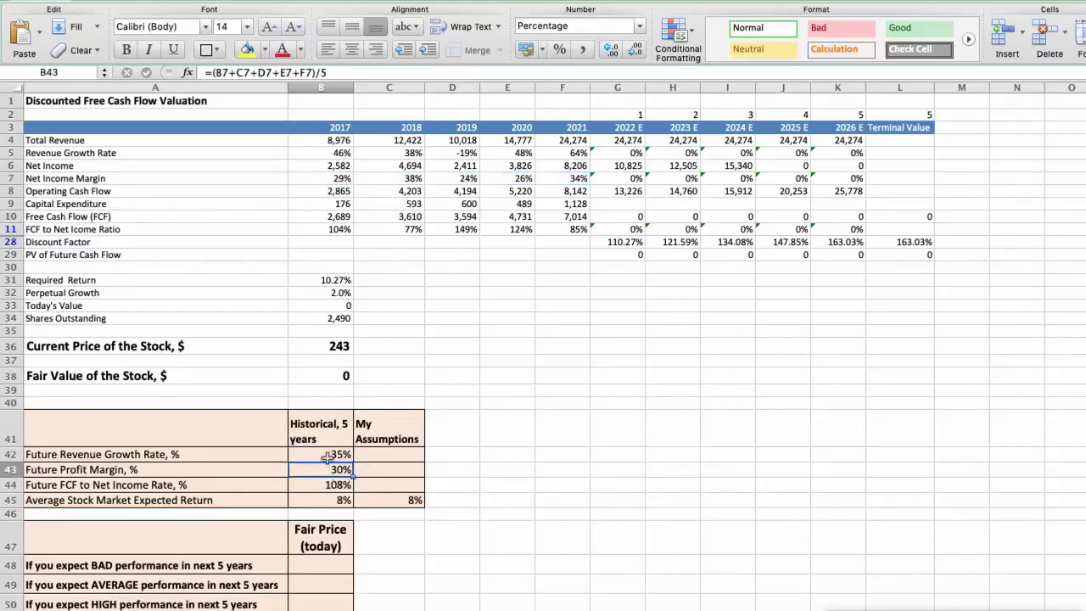
left_click(339, 229)
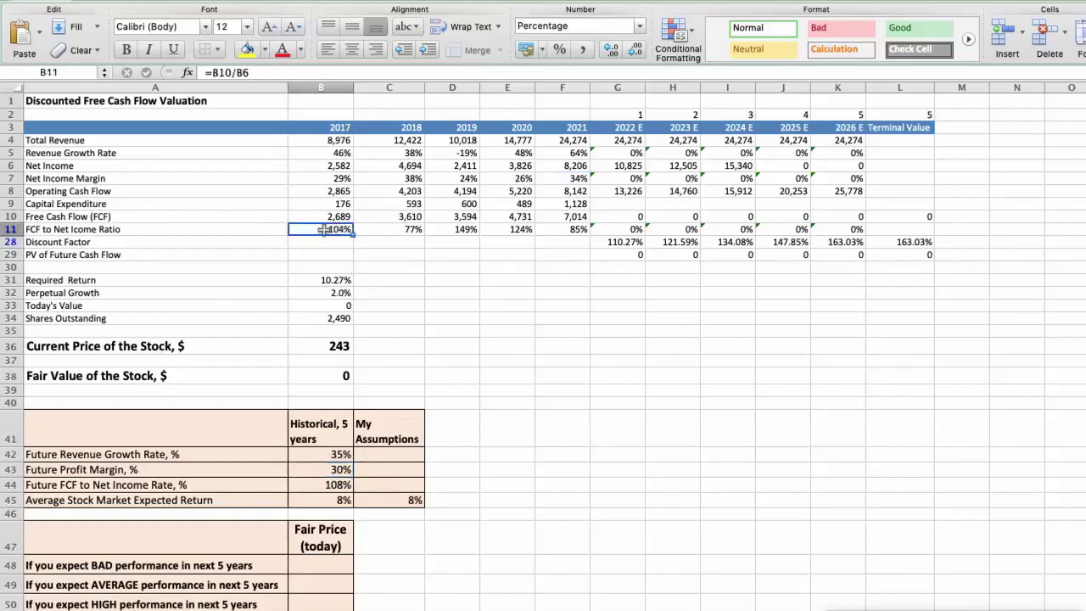
key("Right")
key("Right")
key("Right")
key("Right")
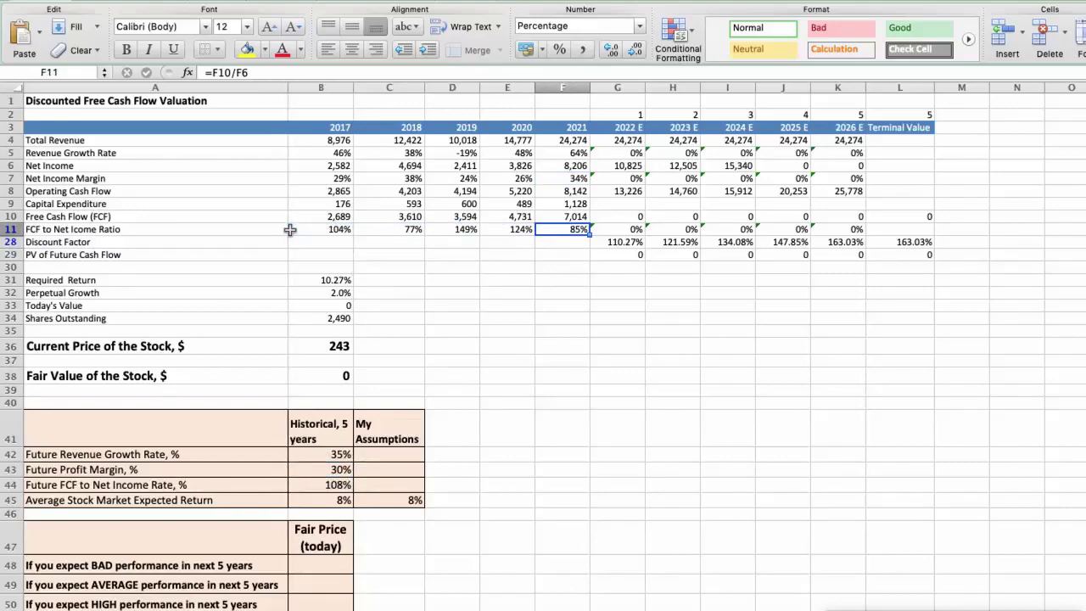
left_click(325, 485)
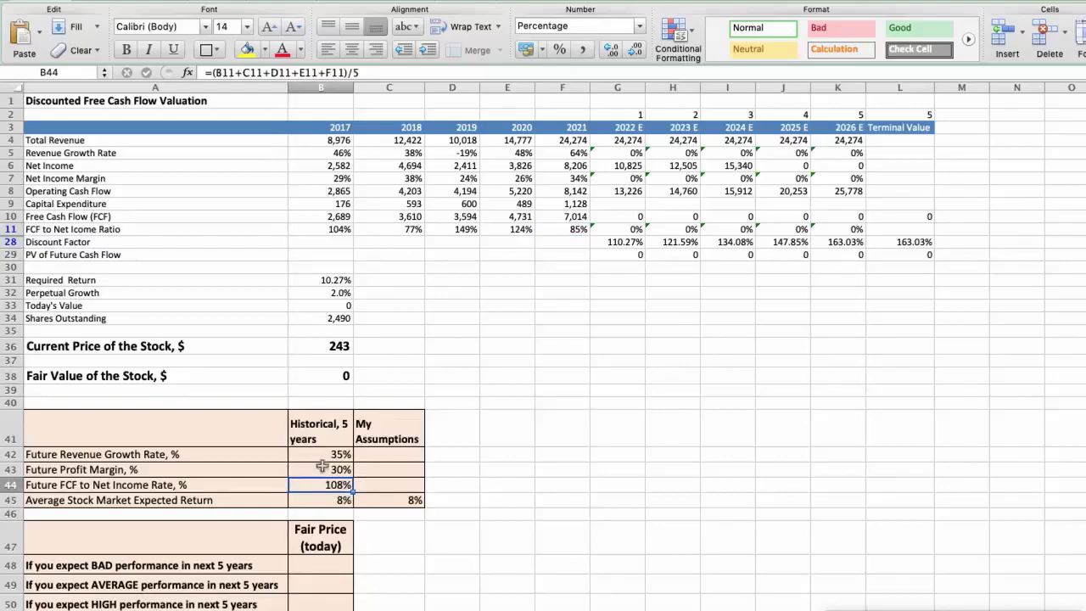
left_click(342, 501)
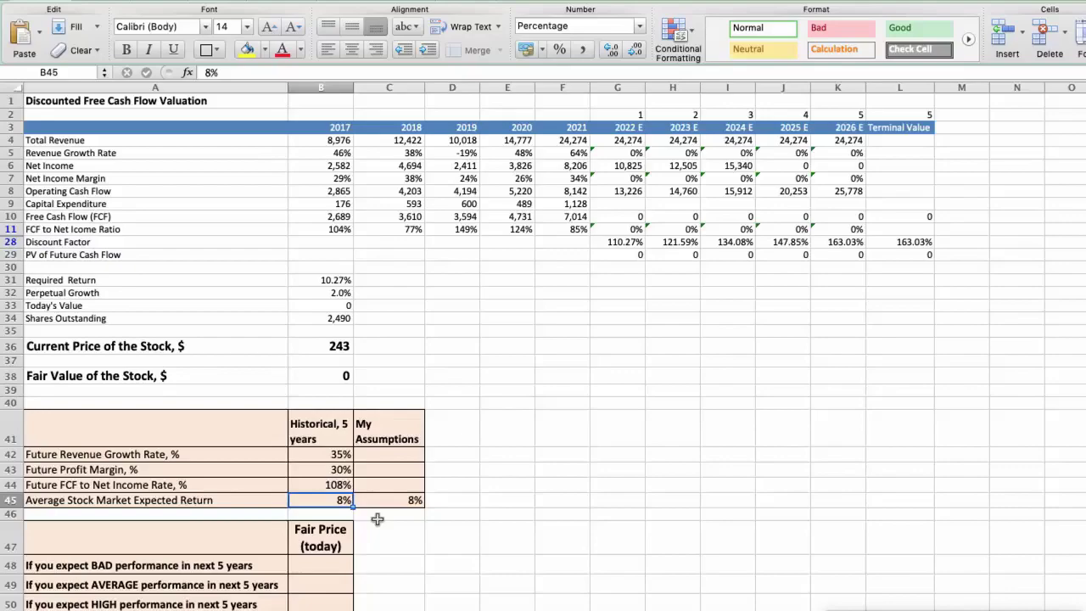
- Enter bad-case assumptions of 8% revenue growth, 25% margin and 80% FCF ratio, then check the fair value
left_click(398, 455)
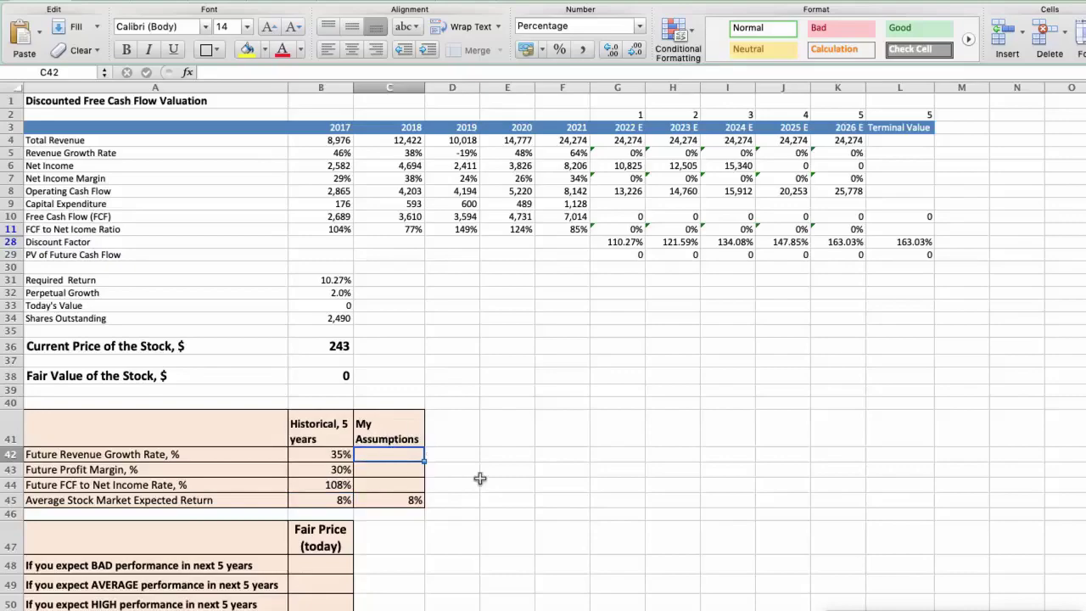
type("8")
key("Return")
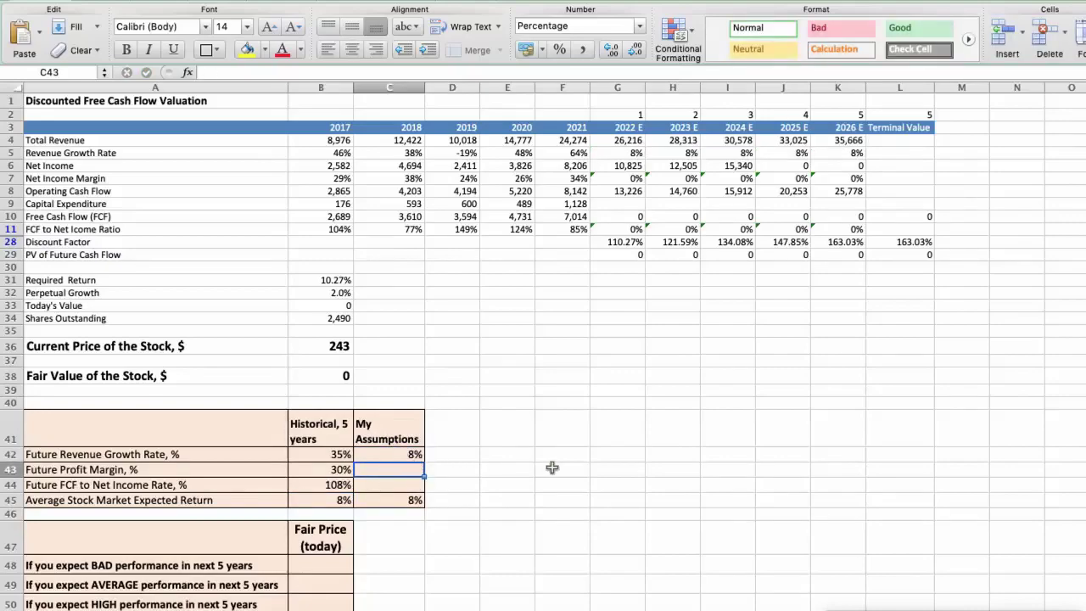
type("25")
key("Return")
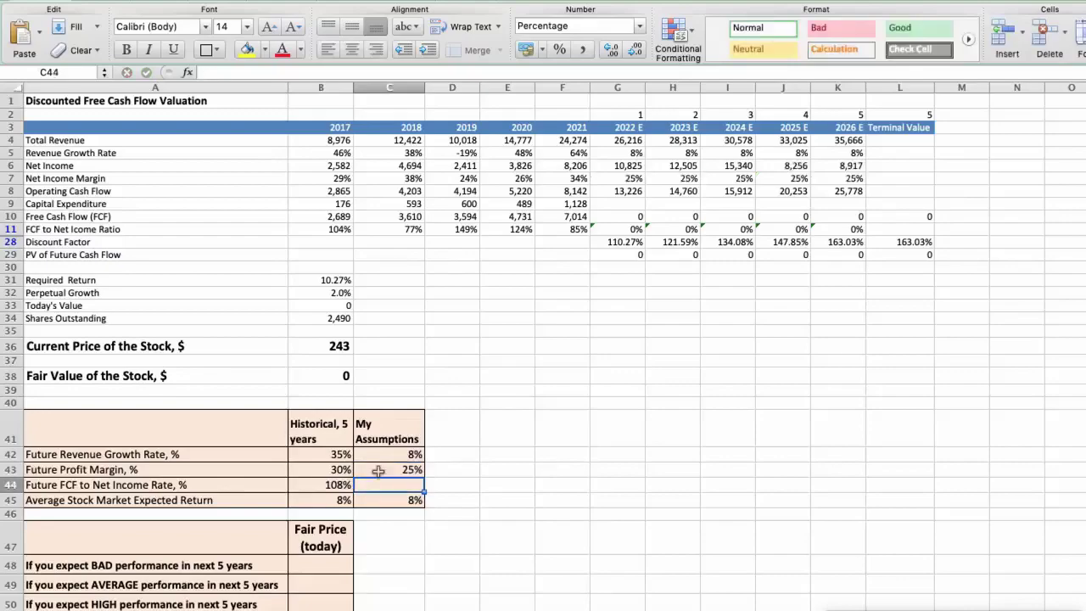
type("80")
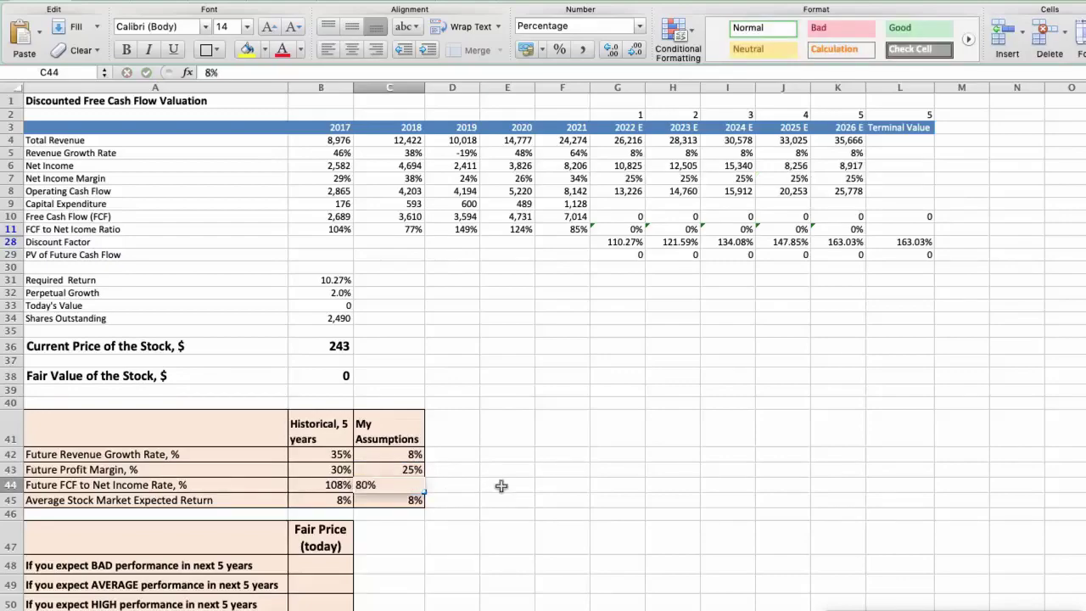
key("Return")
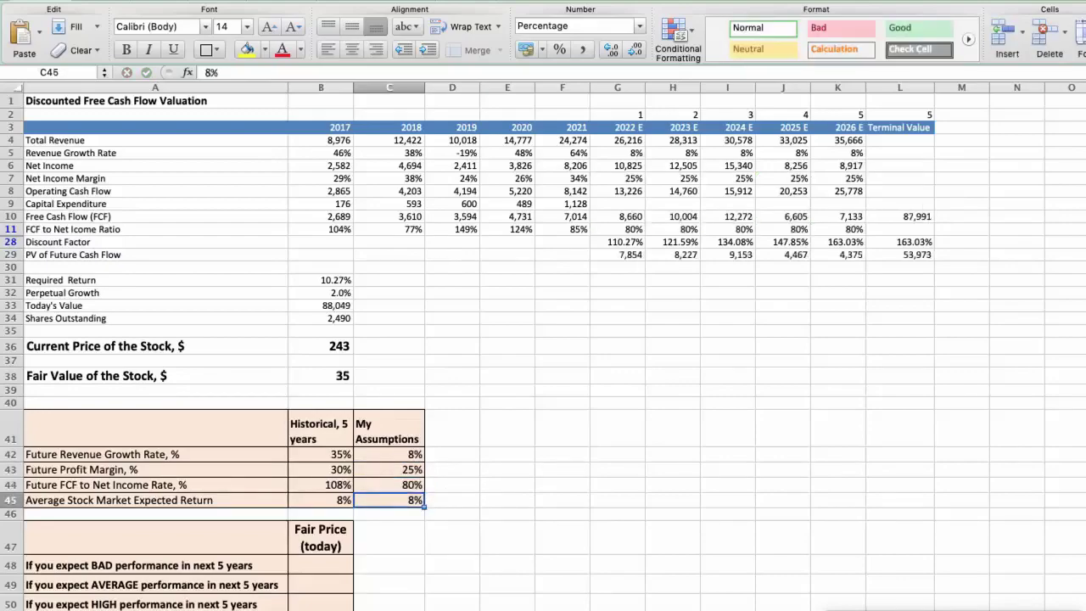
left_click(339, 376)
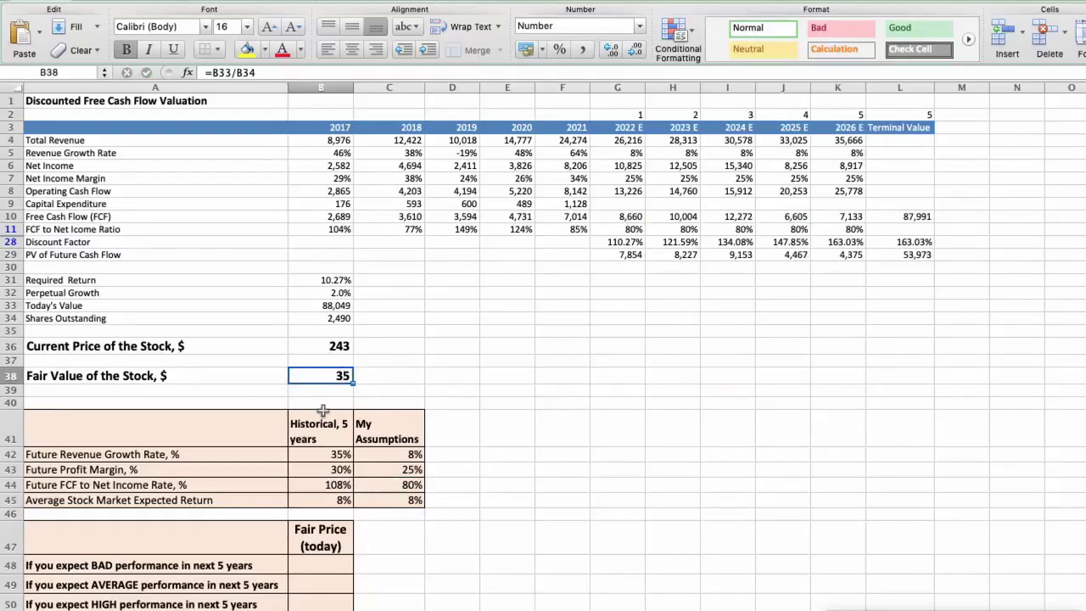
- Record $35 as the BAD performance fair price in B48
scroll(461, 432, "down", 3)
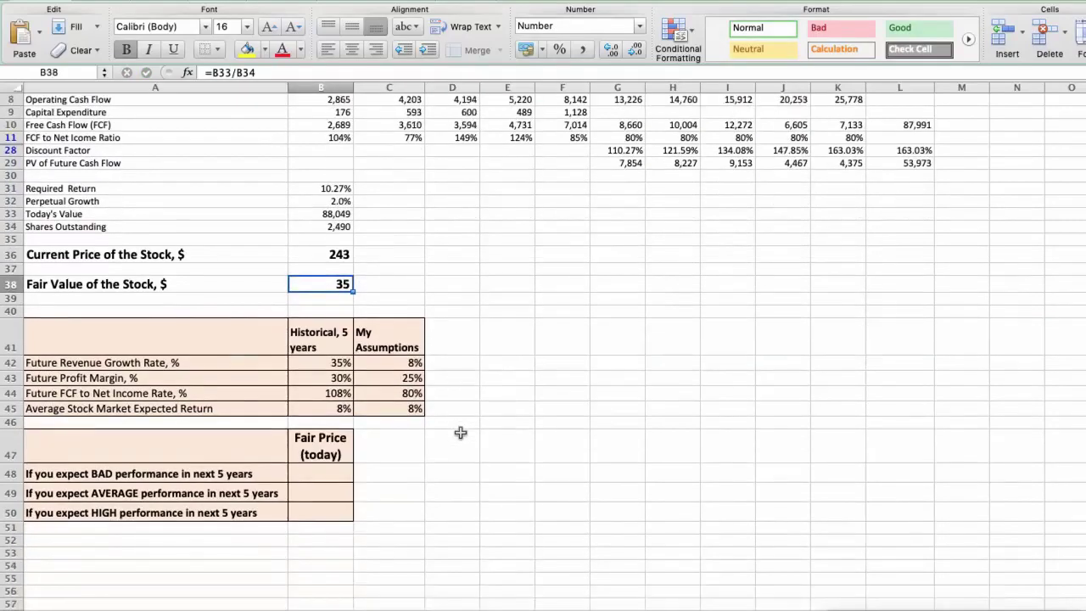
left_click(328, 471)
type("$35")
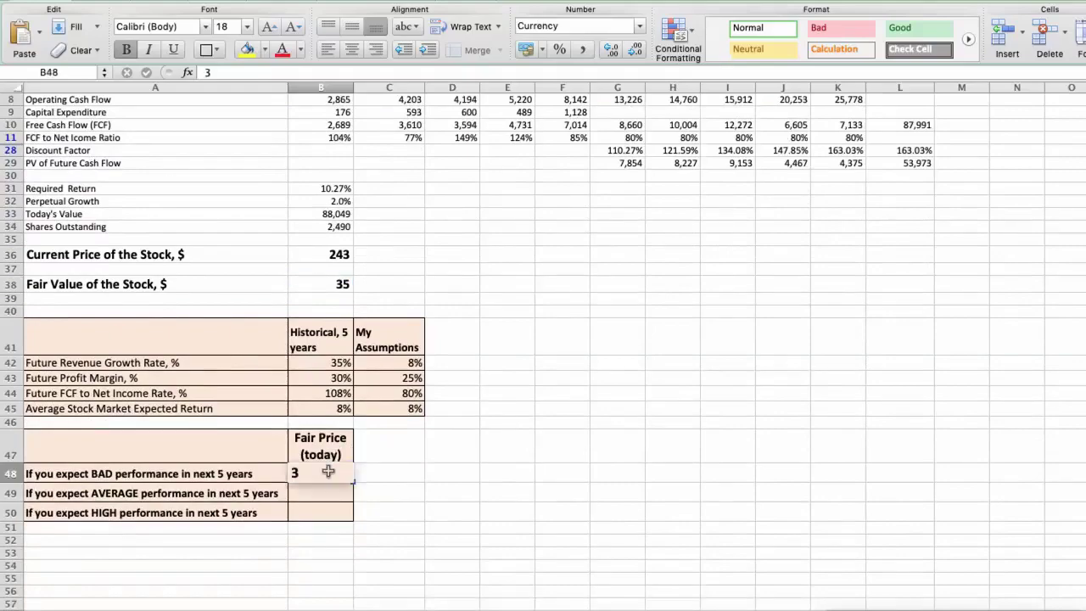
key("Return")
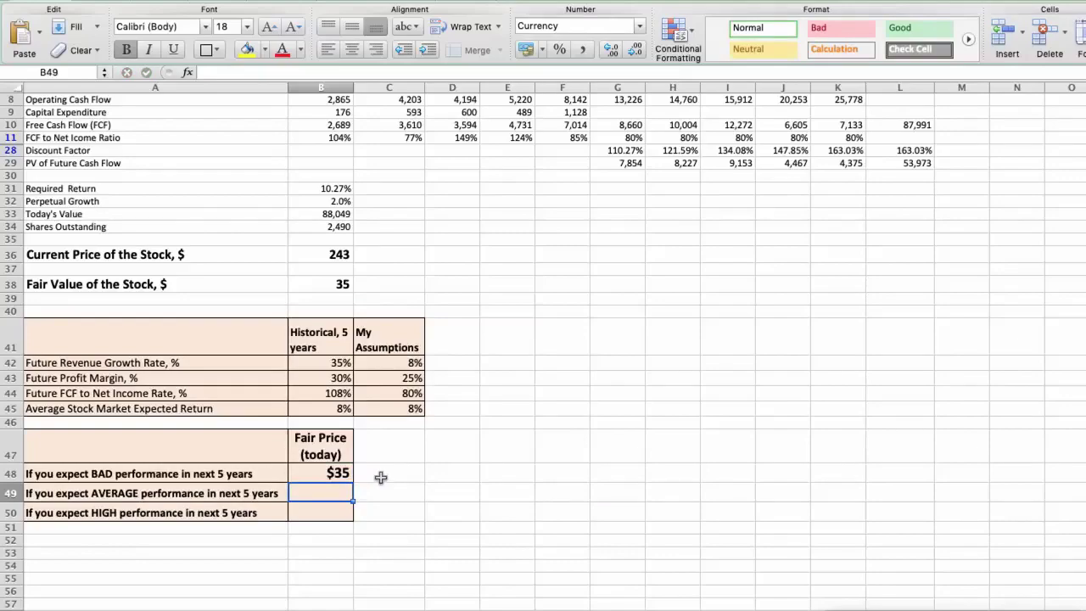
- Raise the assumptions to 12% growth, 30% margin and 95% FCF ratio, and check the fair value of 55
left_click(412, 363)
type("12")
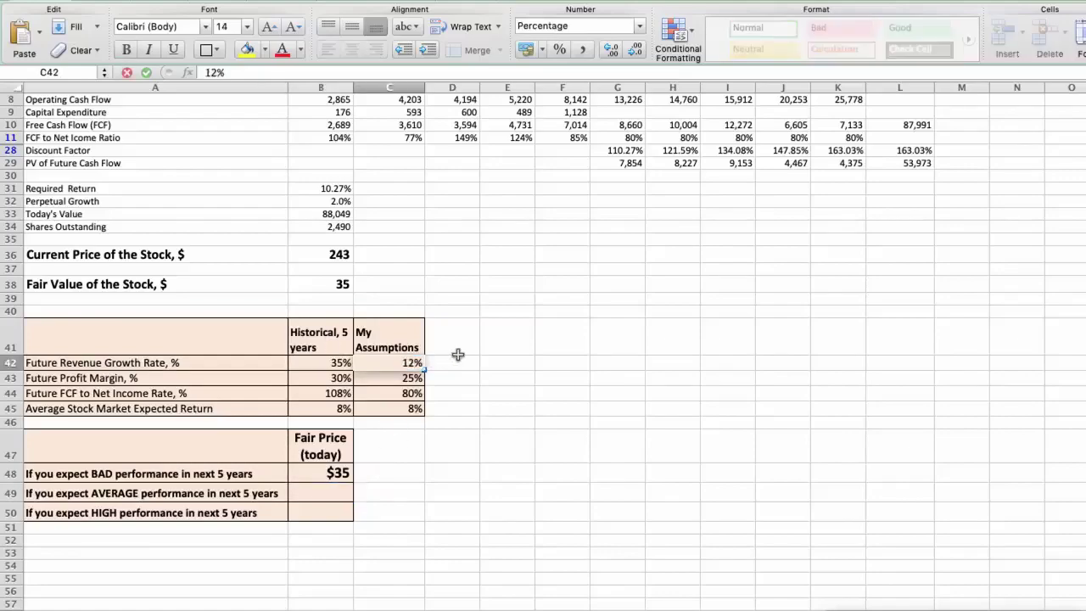
key("Return")
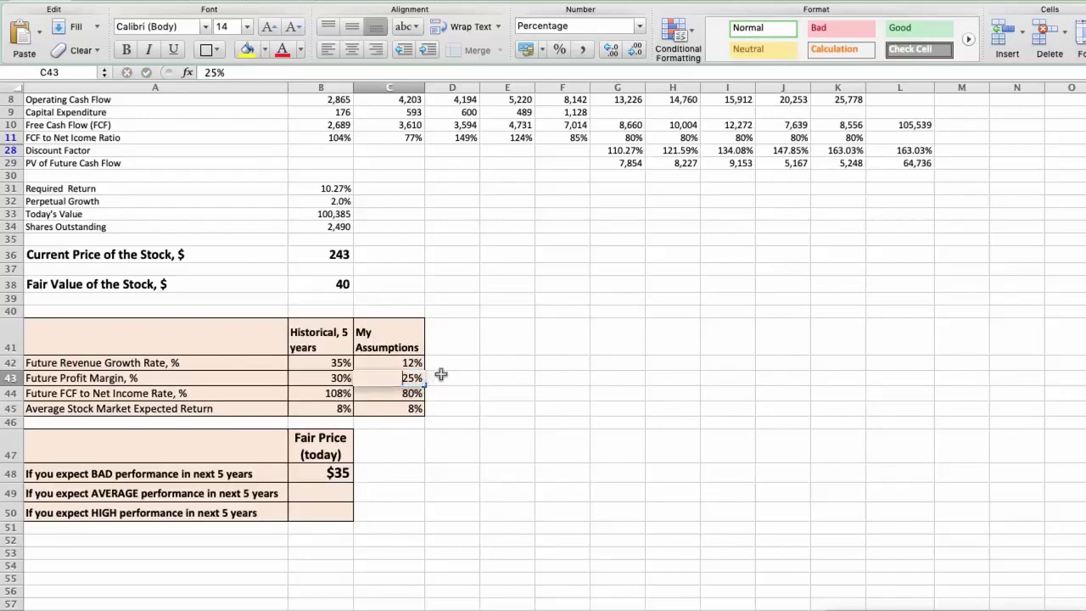
type("30")
key("Return")
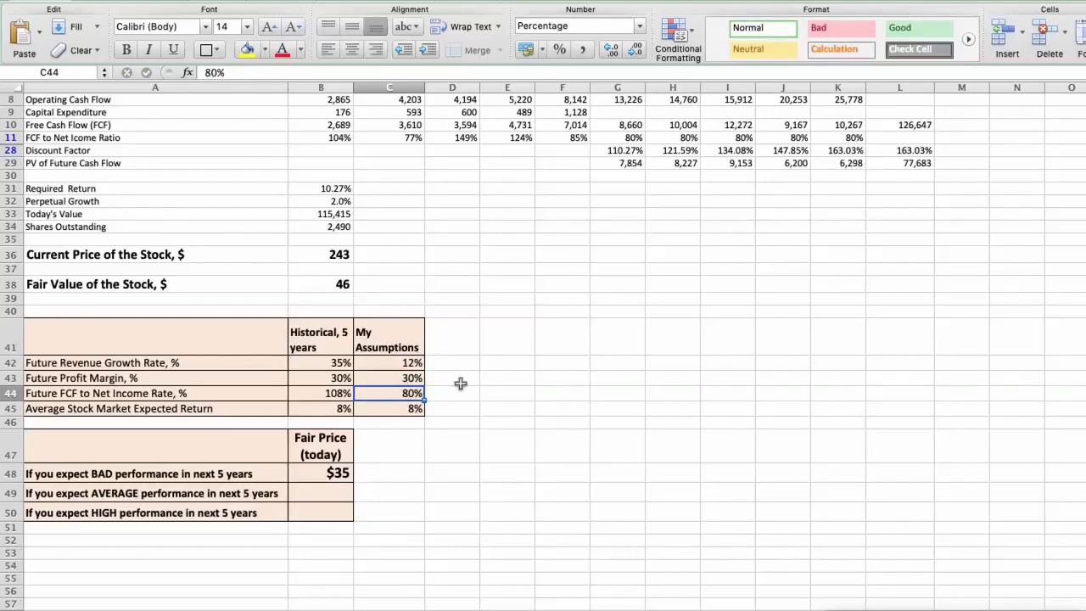
type("95")
key("Return")
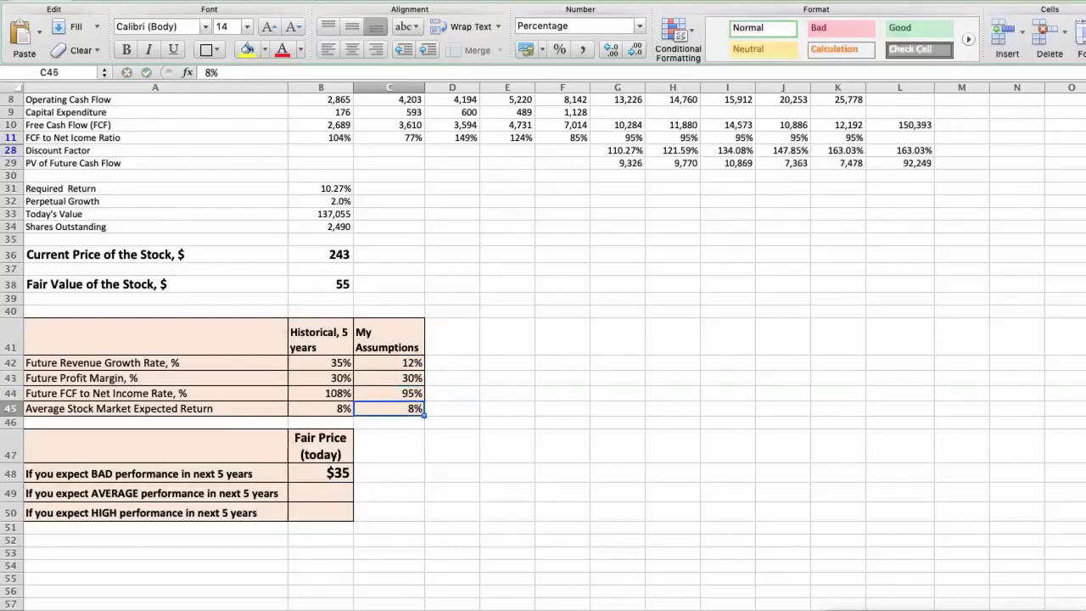
left_click(342, 283)
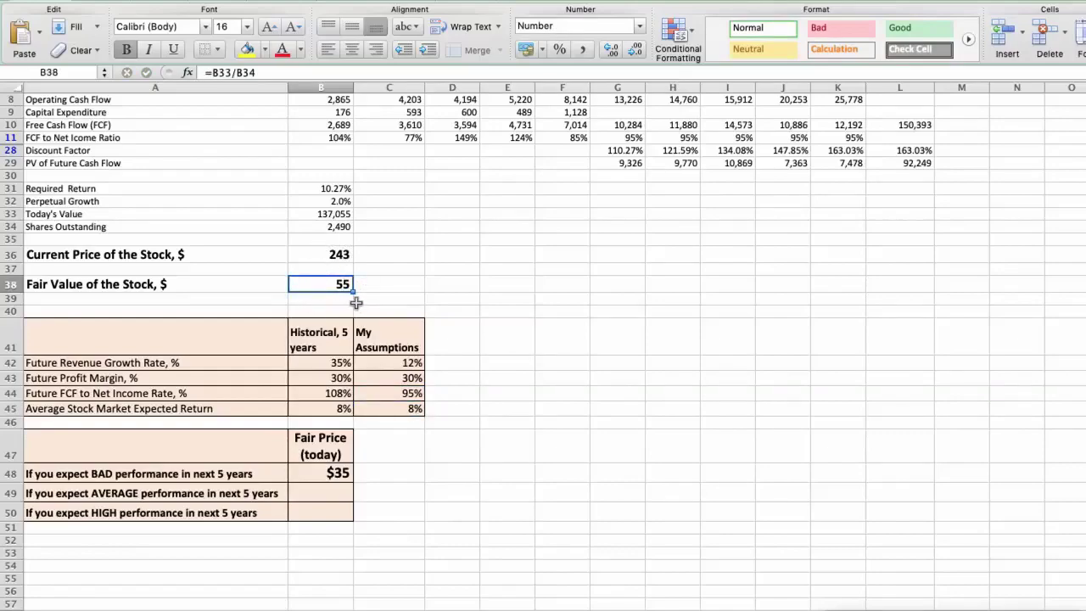
- Enter 55 as the AVERAGE fair price in B49
left_click(342, 493)
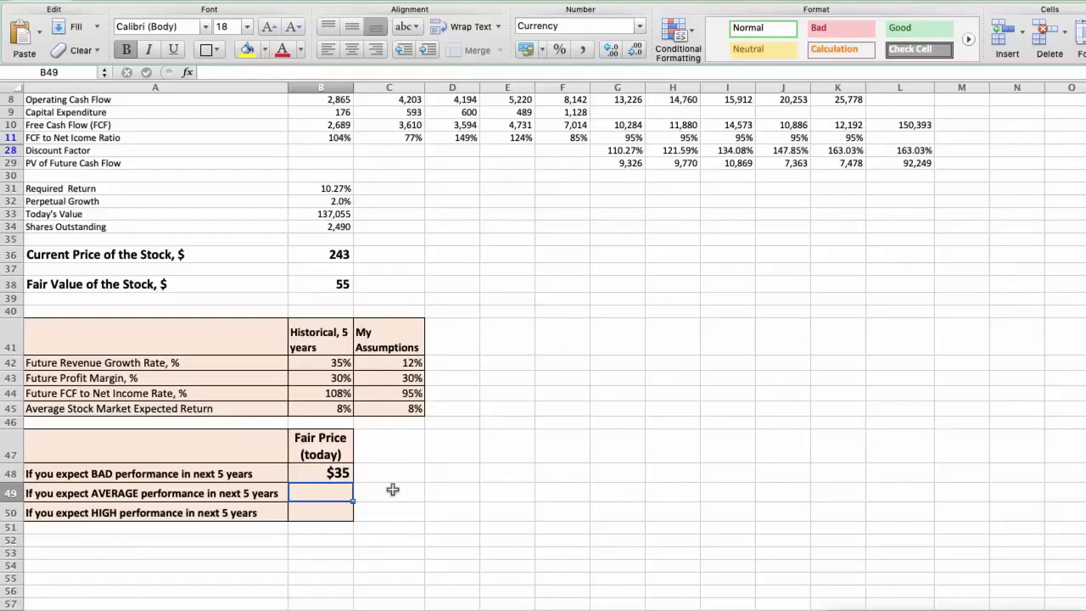
type("55")
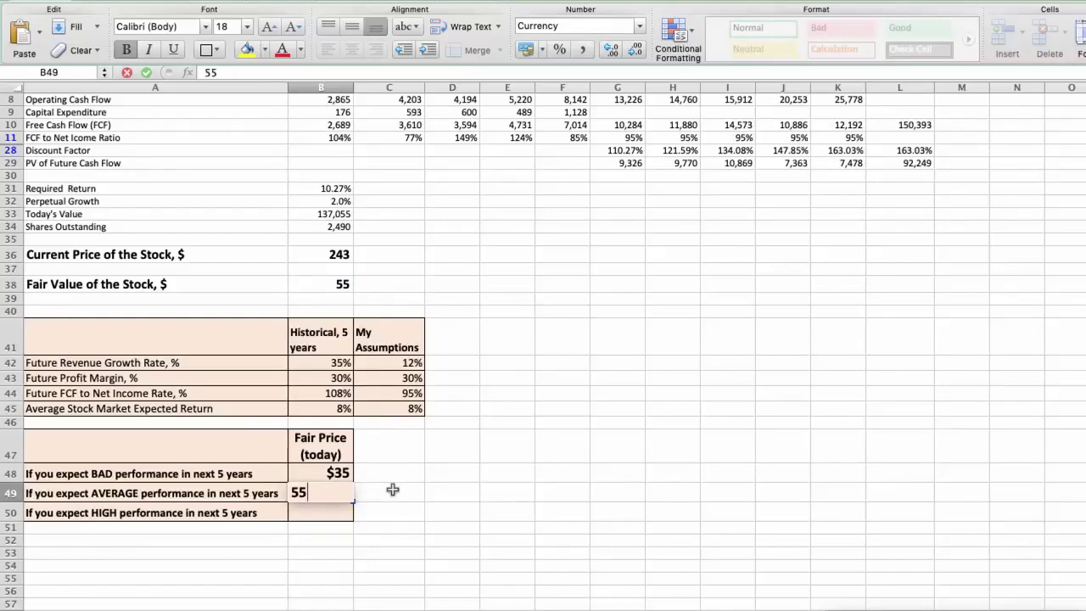
key("Return")
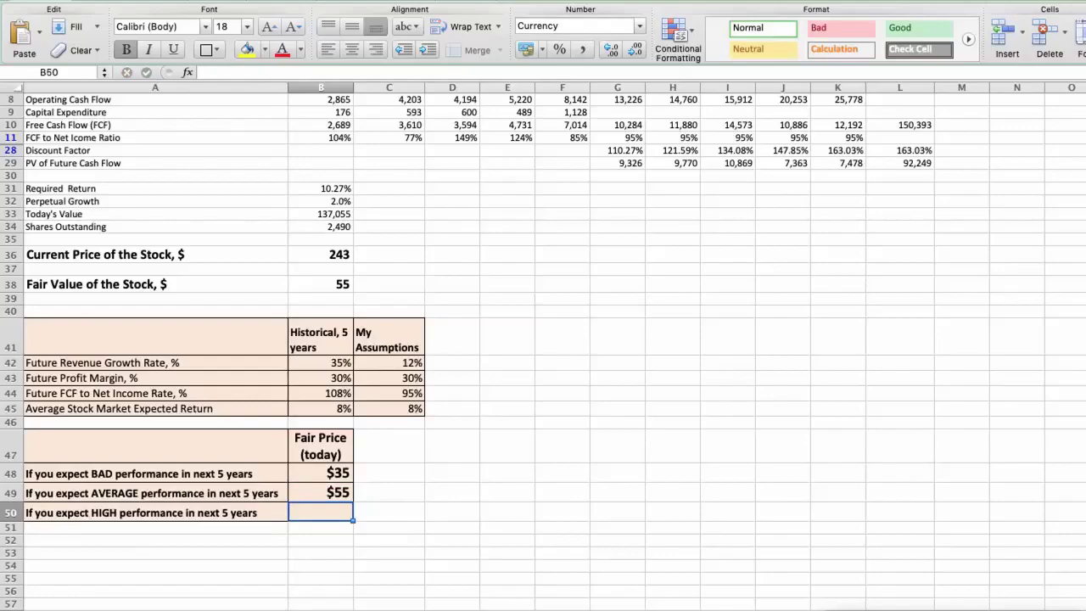
- Set high-case assumptions of 16% growth, 35% margin and 115% FCF ratio, and check the fair value in B38
left_click(407, 363)
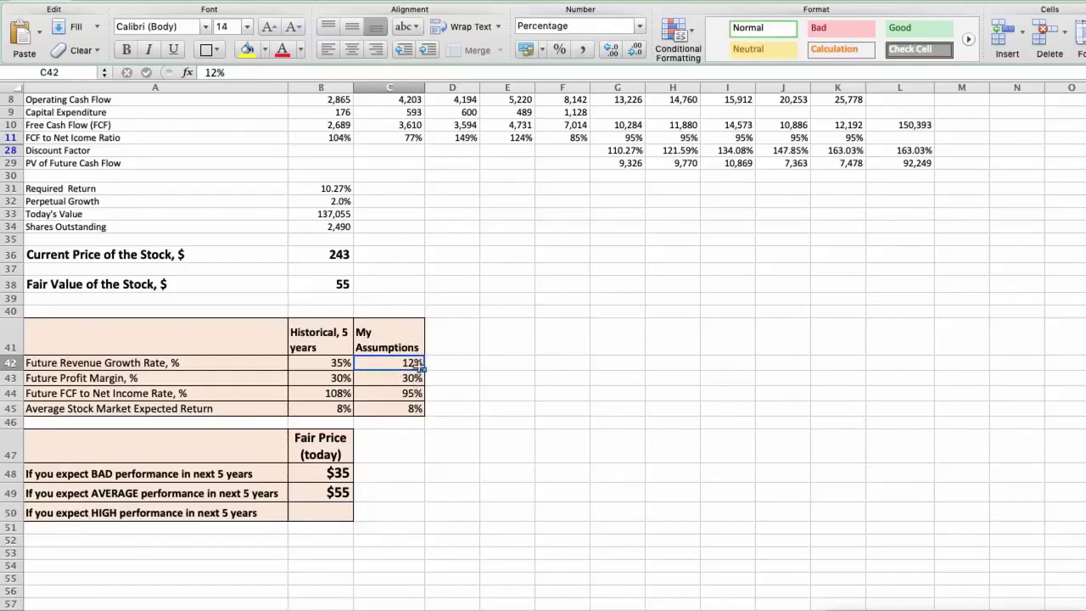
type("16")
key("Return")
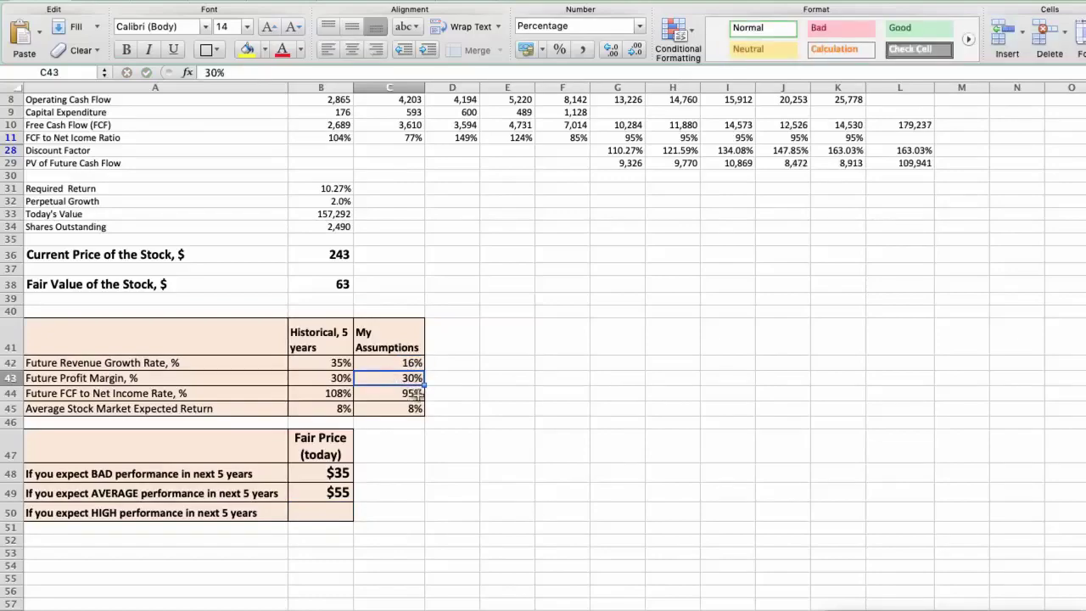
type("35")
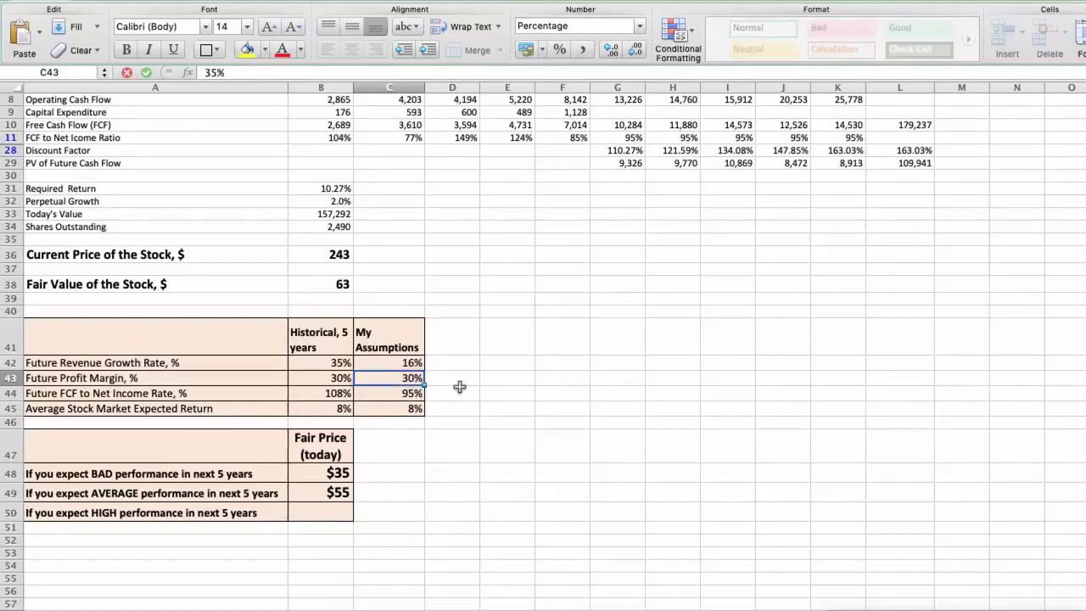
key("Return")
type("1")
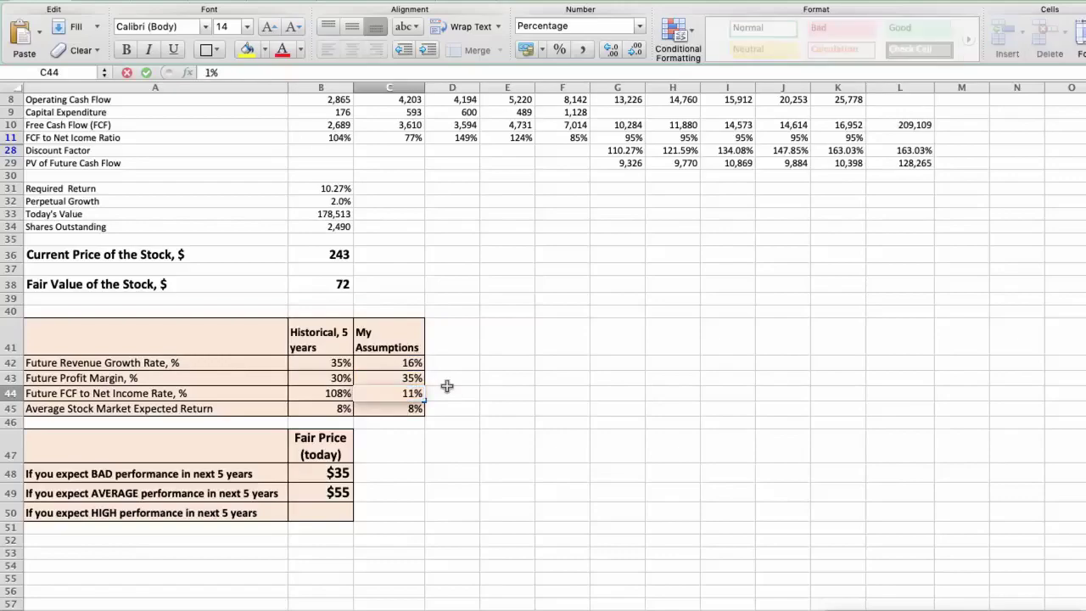
type("15")
key("Return")
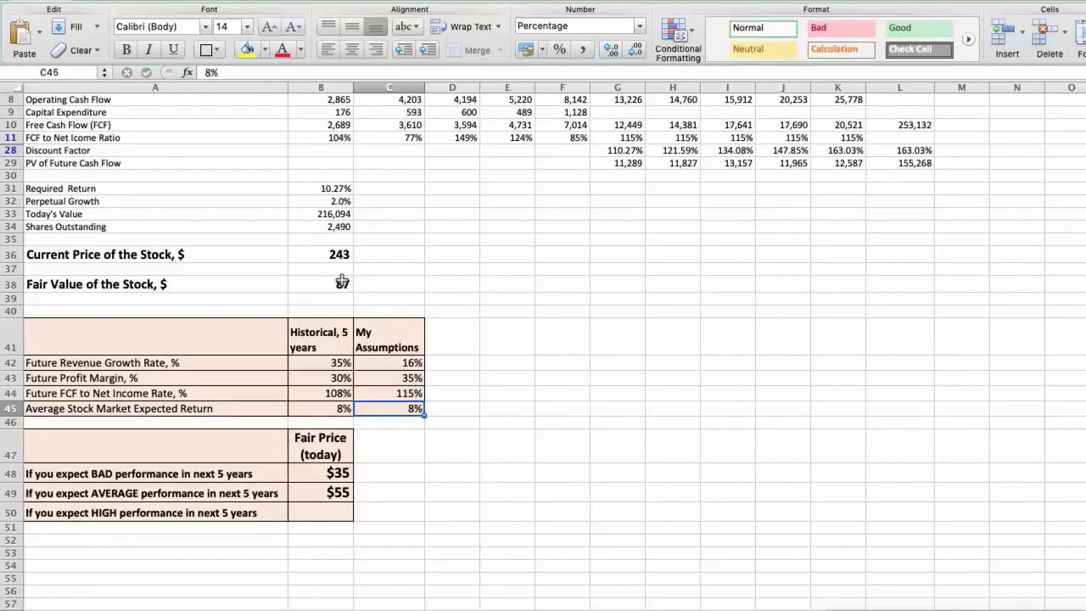
left_click(342, 283)
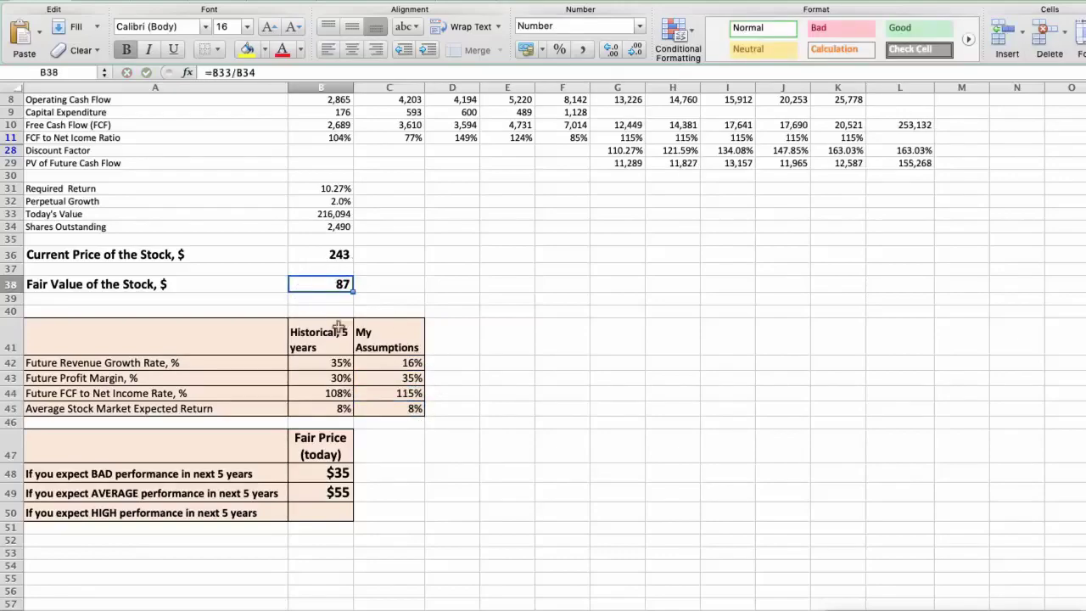
- Enter 87 as the HIGH fair price in B50
left_click(339, 517)
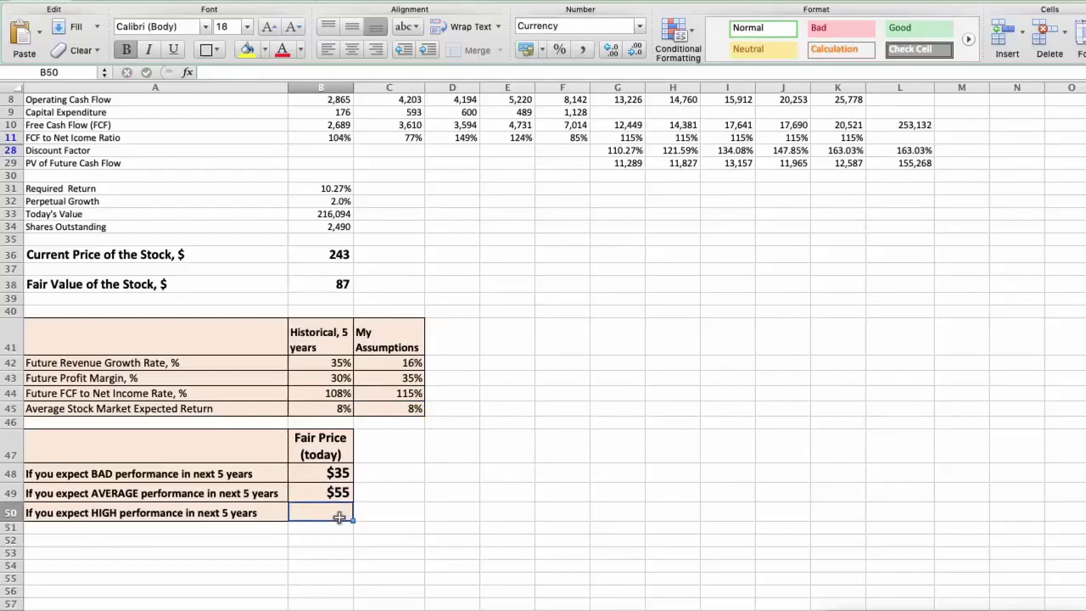
type("87")
key("Return")
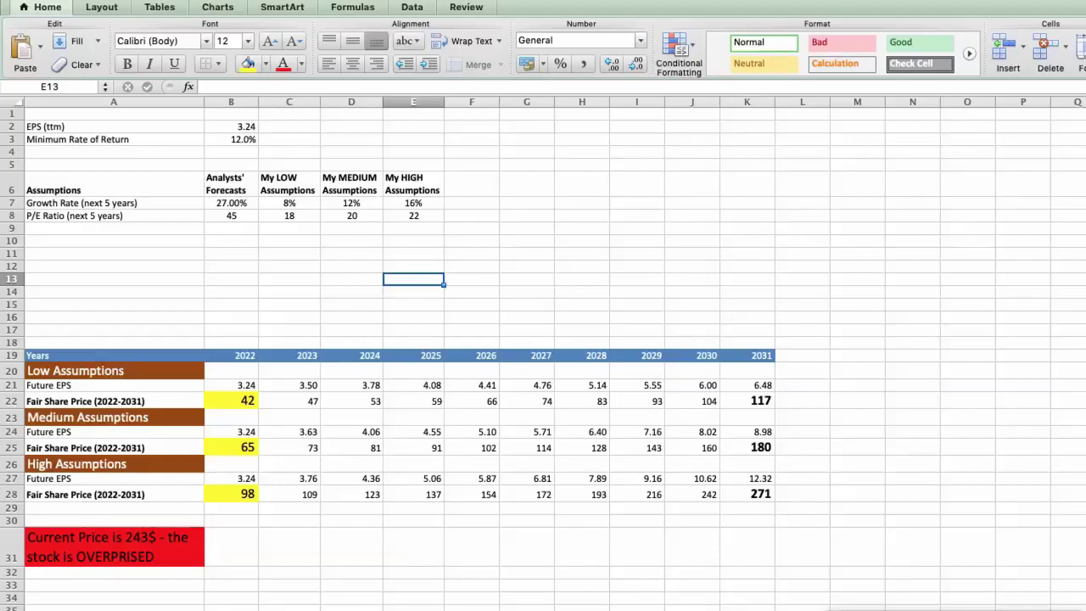
left_click(241, 128)
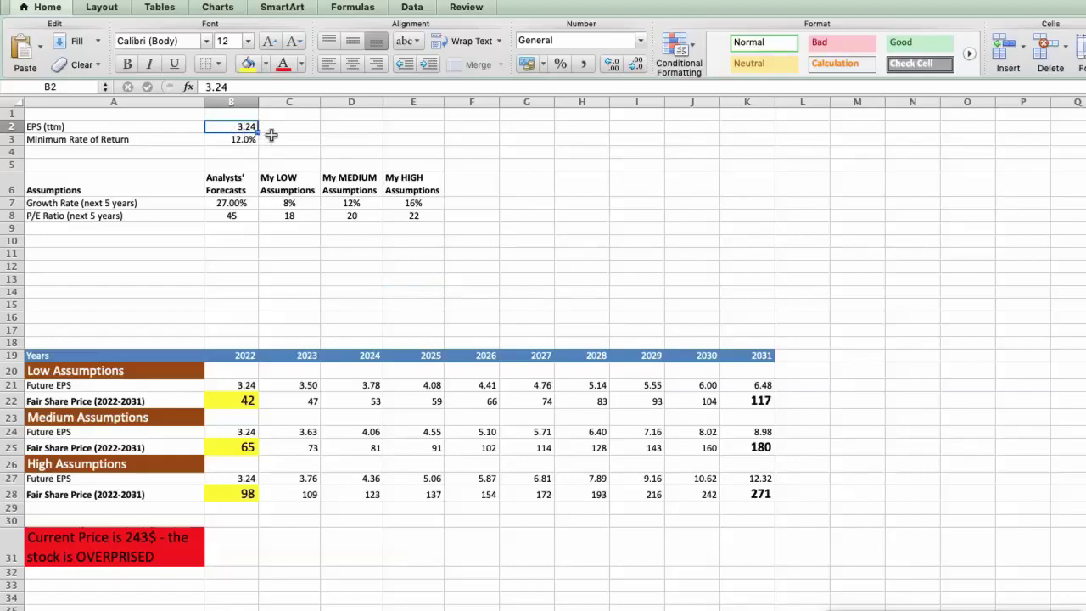
left_click(246, 139)
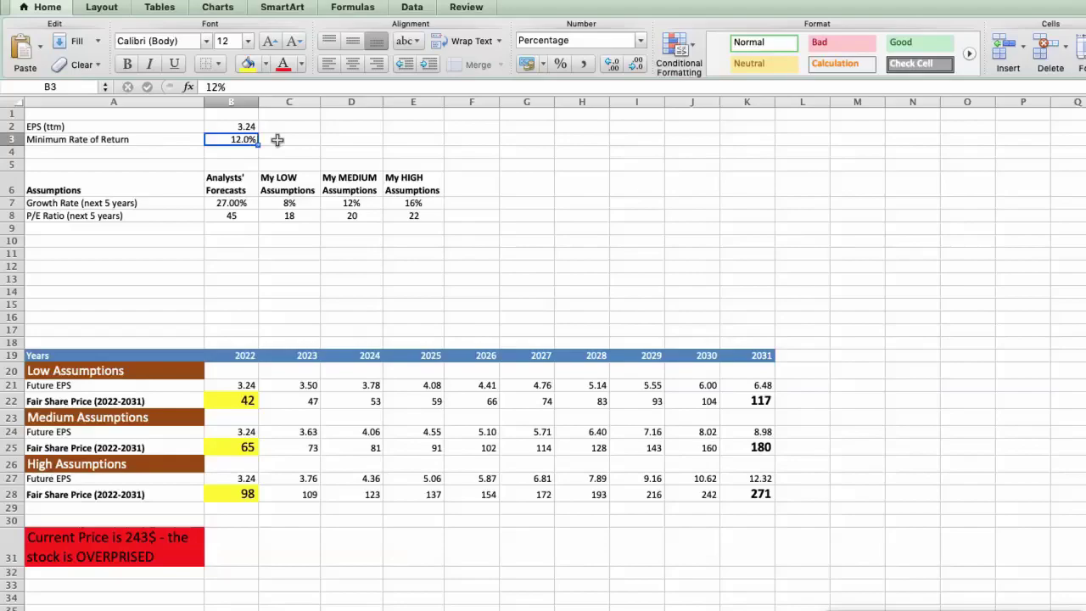
left_click(235, 202)
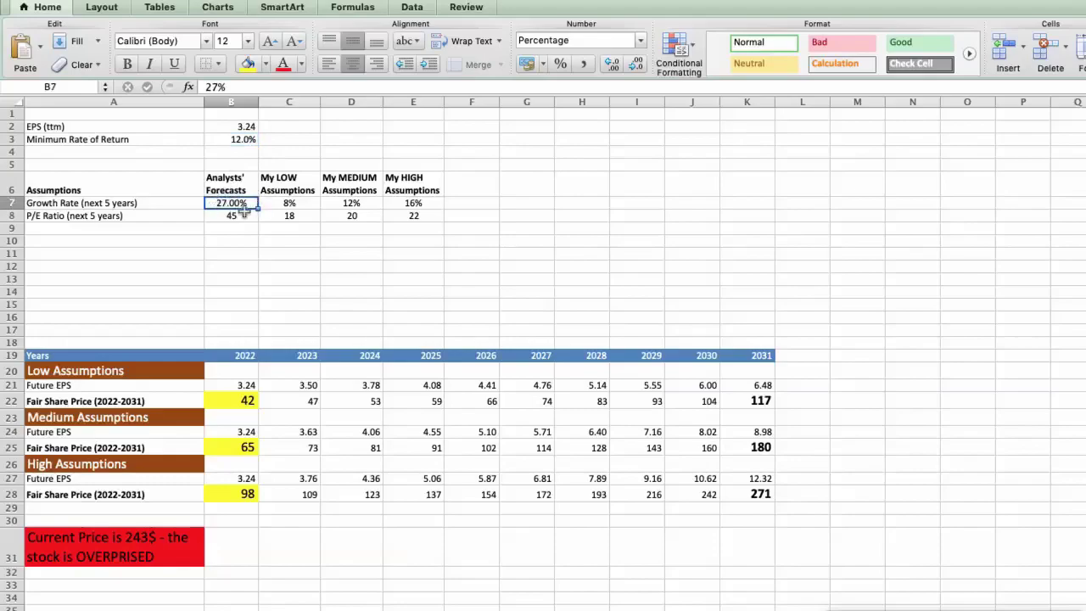
left_click(241, 217)
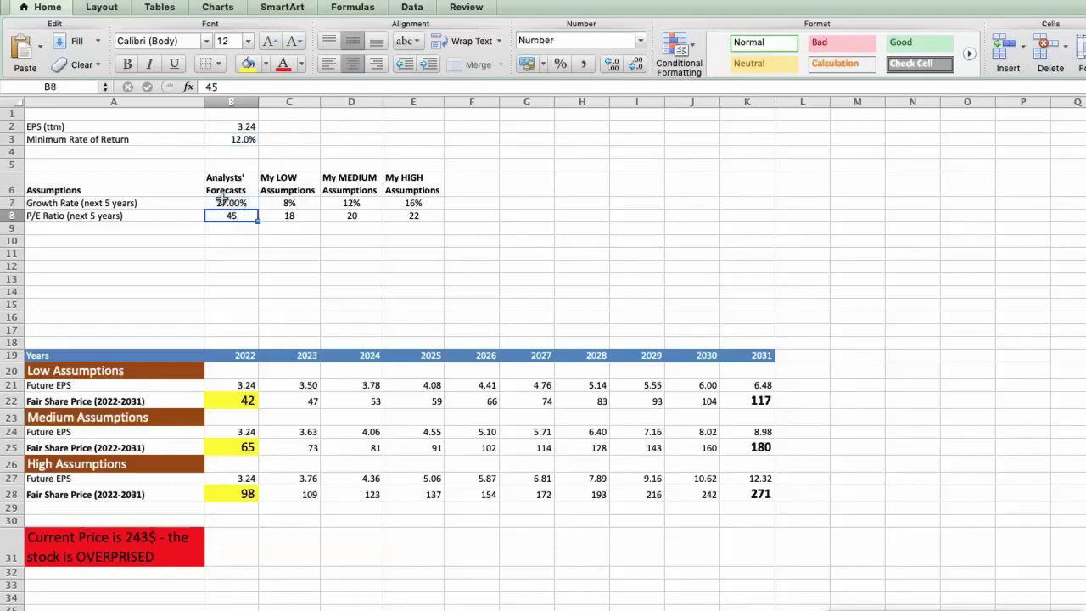
left_click(278, 200)
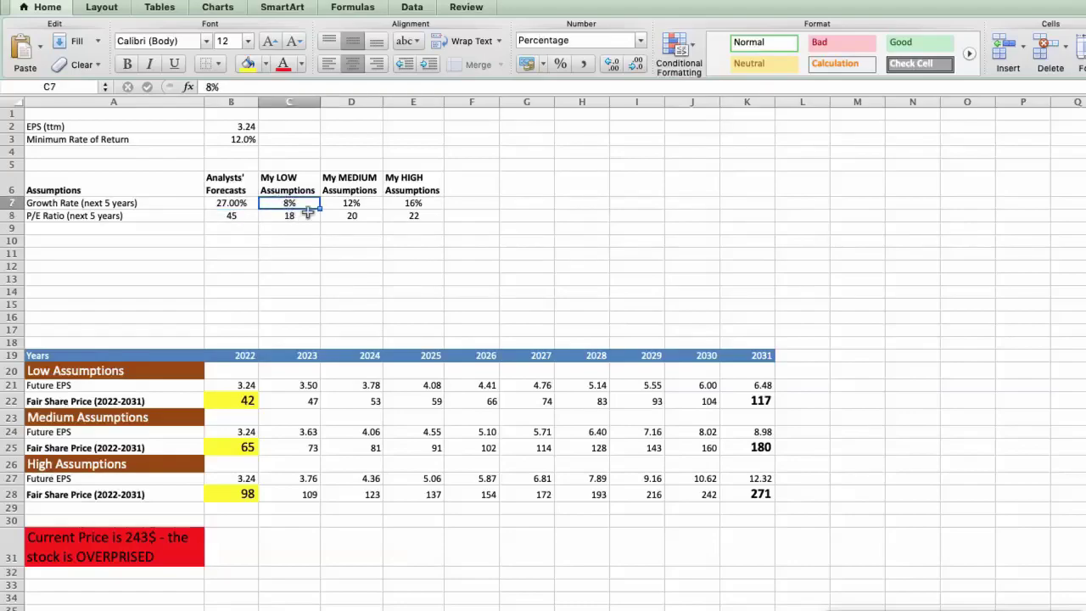
left_click(285, 214)
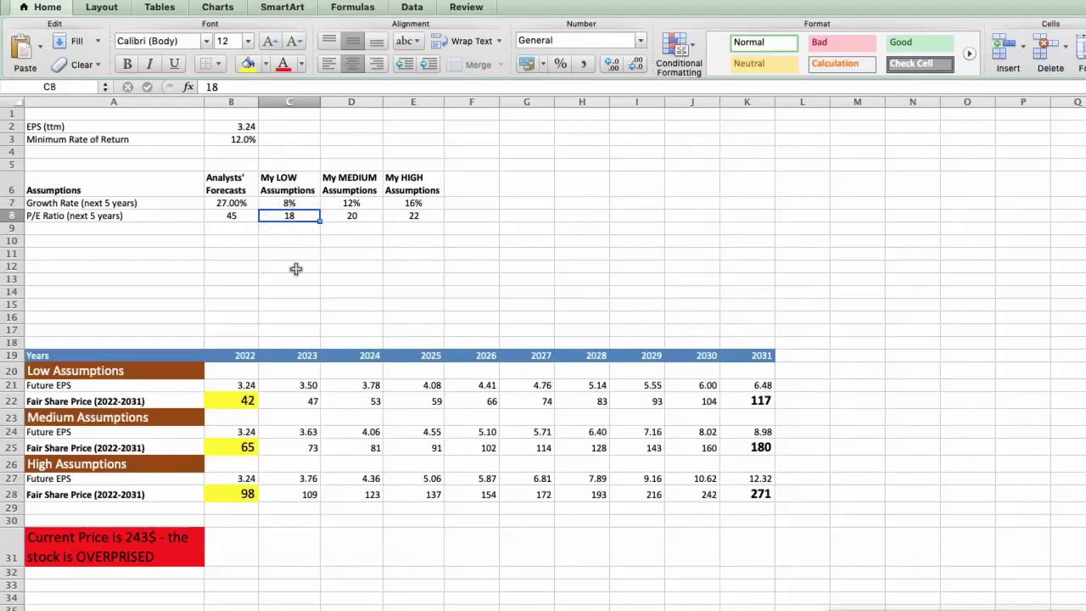
left_click(242, 399)
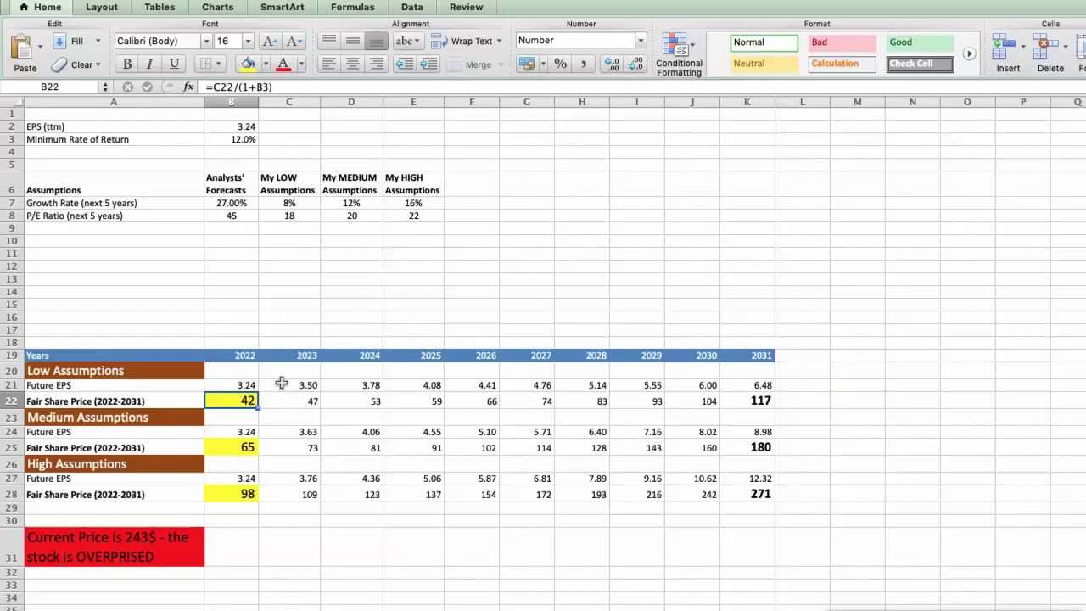
left_click(350, 203)
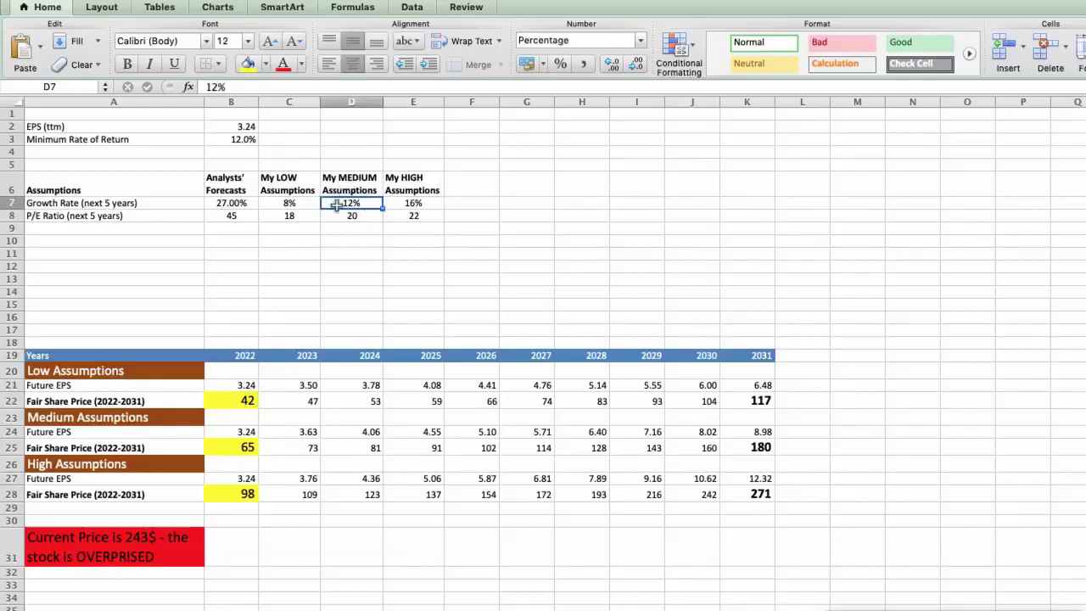
left_click(355, 217)
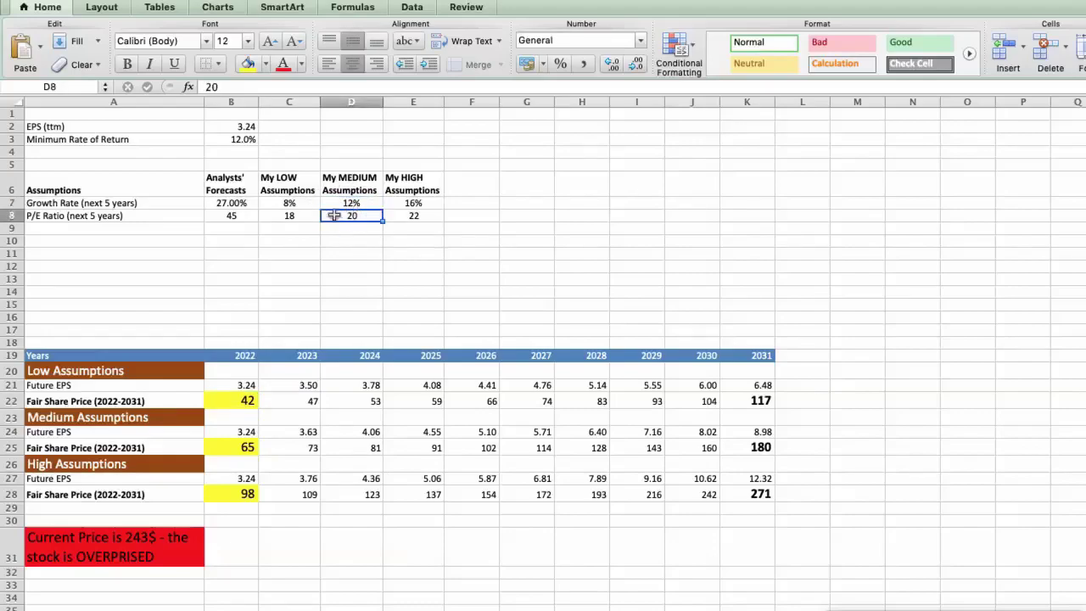
left_click(242, 443)
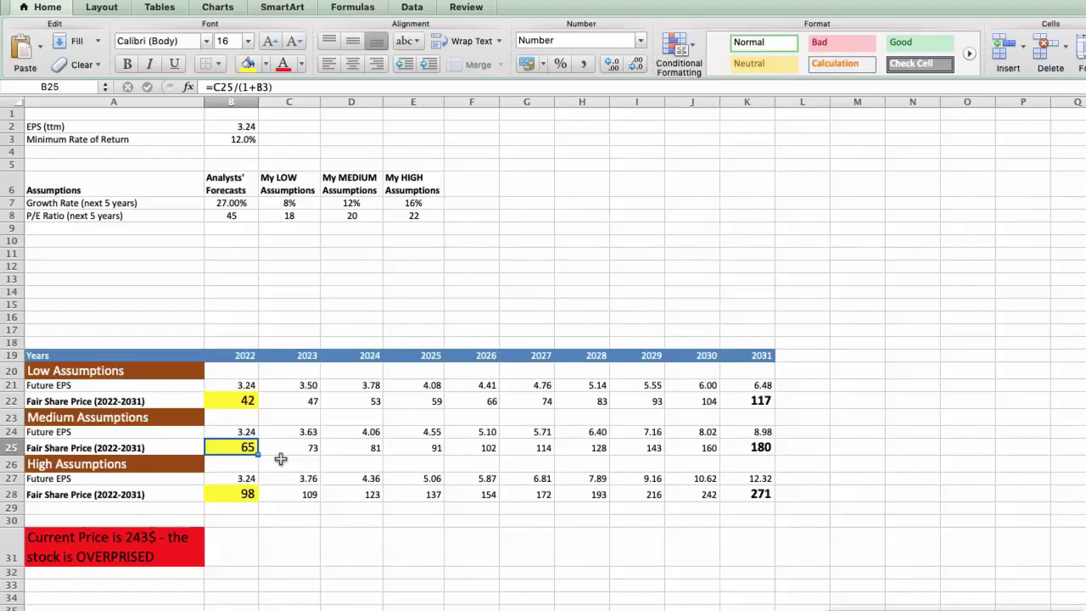
left_click(430, 203)
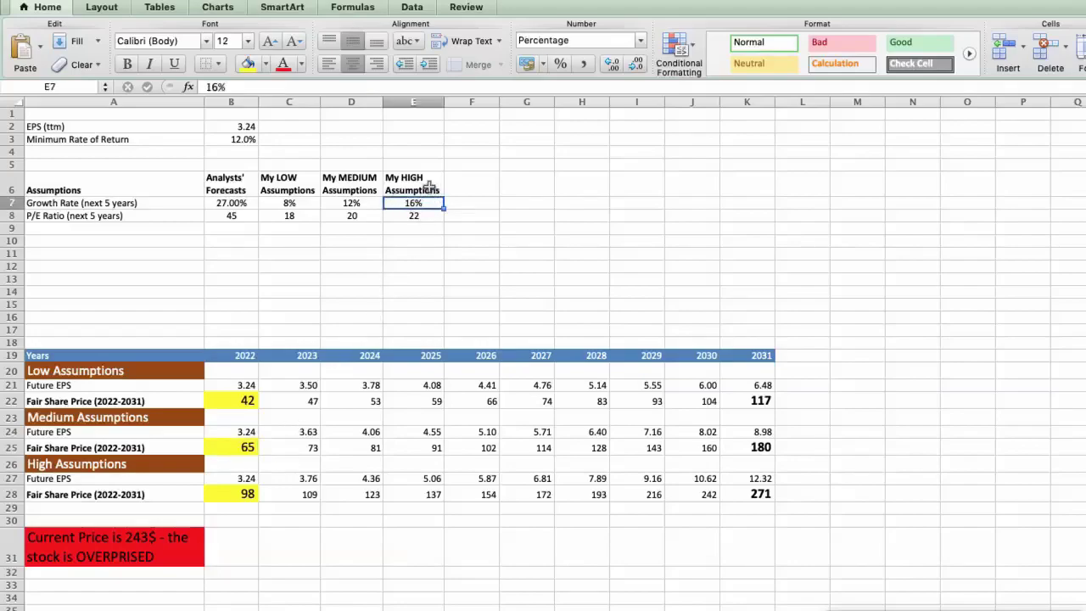
left_click(413, 217)
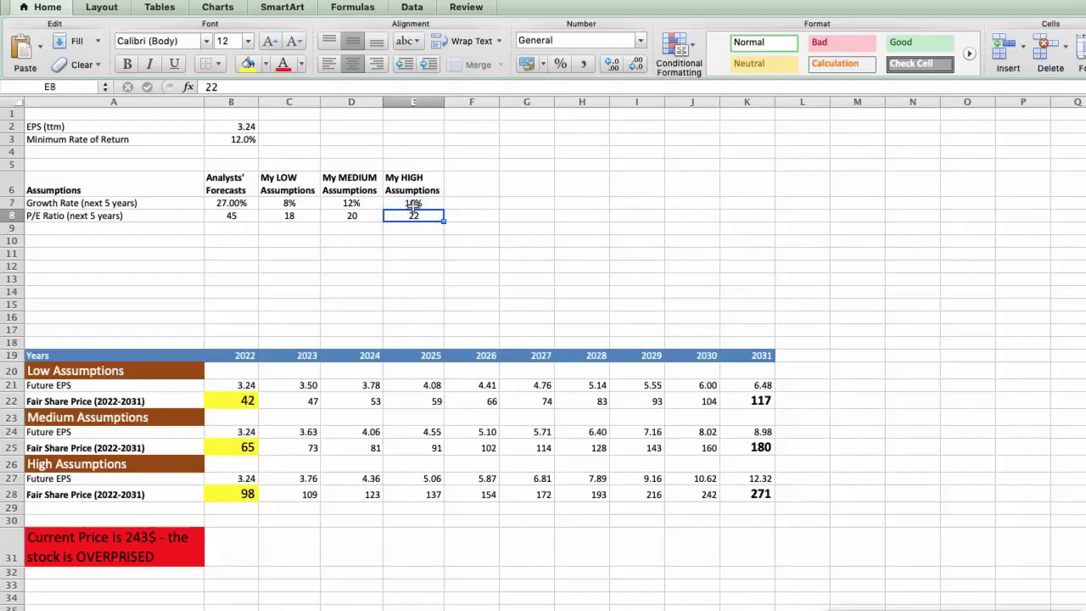
left_click(246, 492)
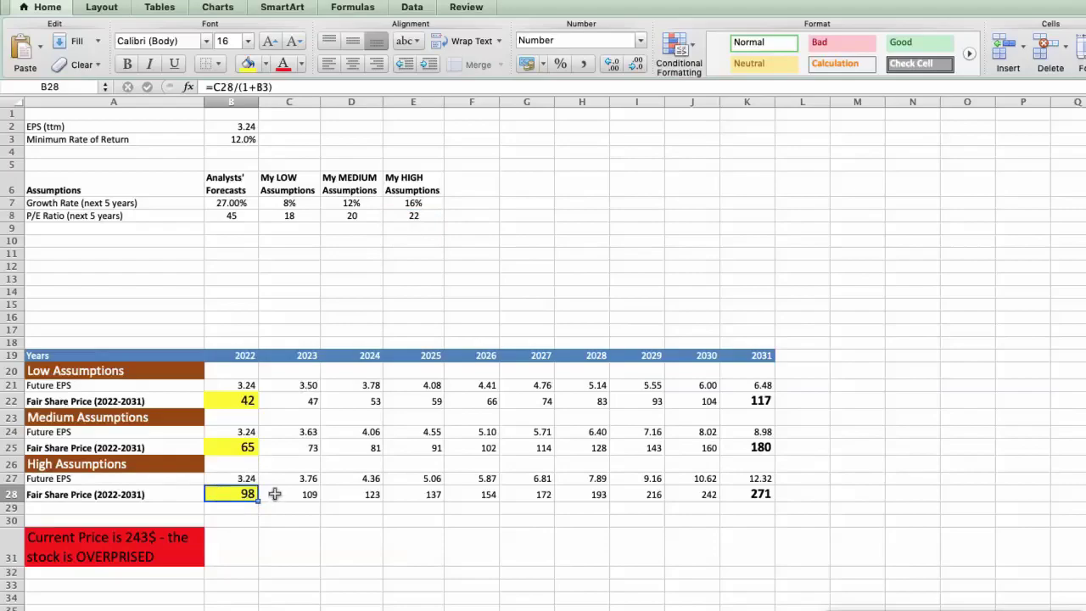